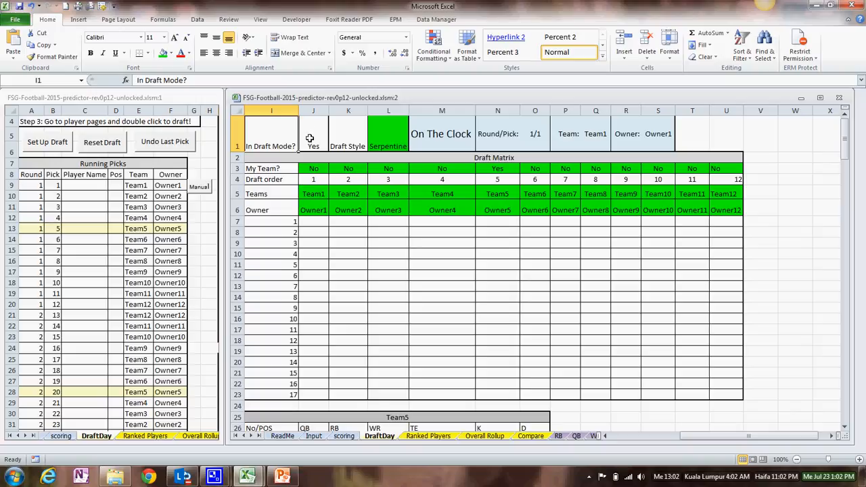
Draft running back Jamaal Charles from the Ranked Players sheet as the first pick for Team1.
click(429, 435)
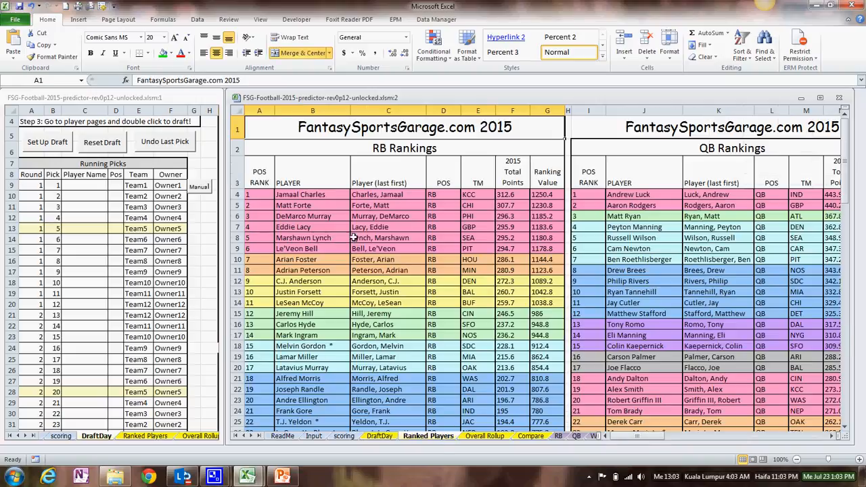
double_click(299, 195)
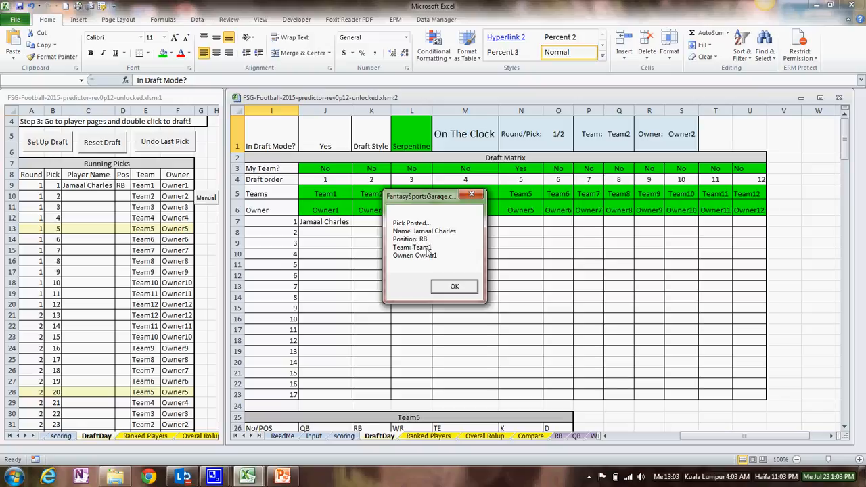
click(454, 287)
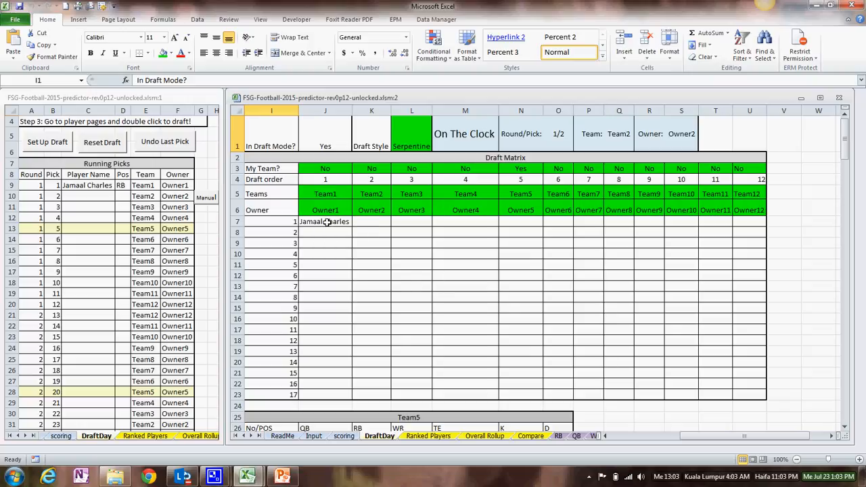
Check how Jamaal Charles is marked on the Ranked Players and Overall Rollup sheets.
click(422, 436)
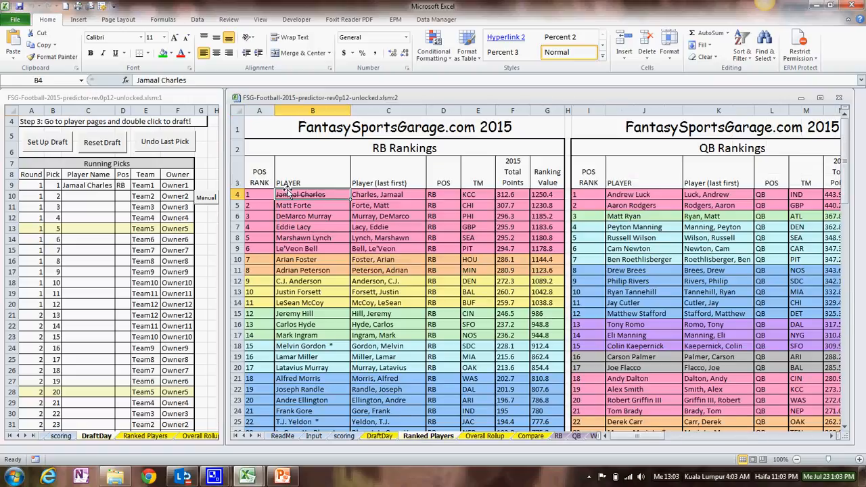
click(486, 437)
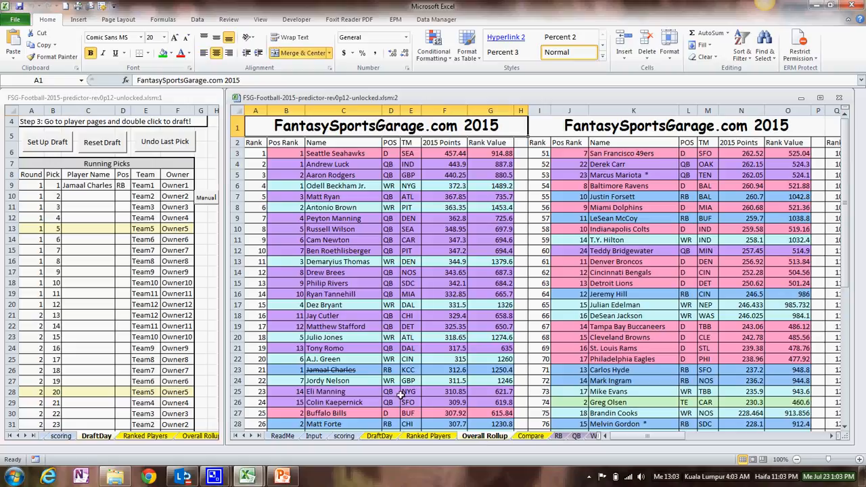
scroll(344, 384, down, 1)
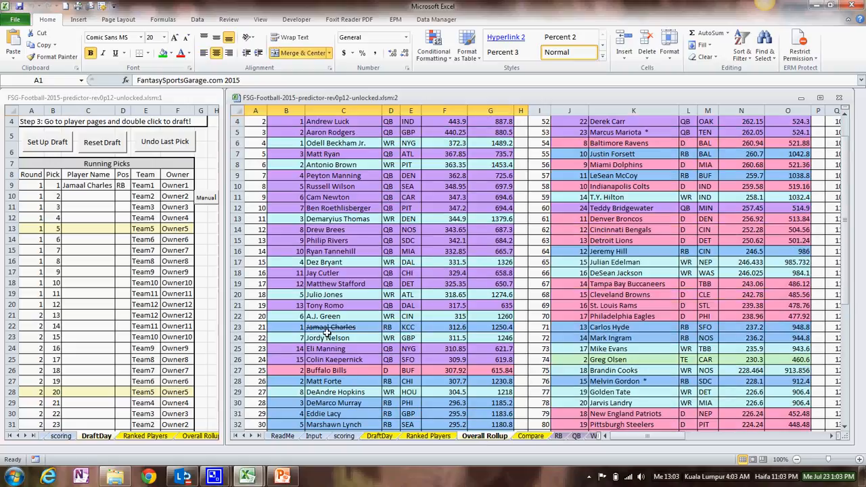
Try to draft Jamaal Charles again from the RB sheet, then return to the DraftDay sheet.
click(558, 438)
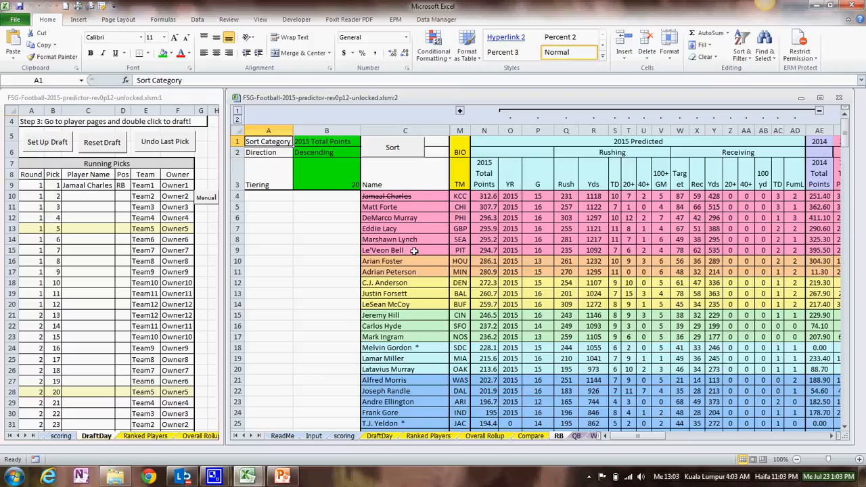
double_click(384, 196)
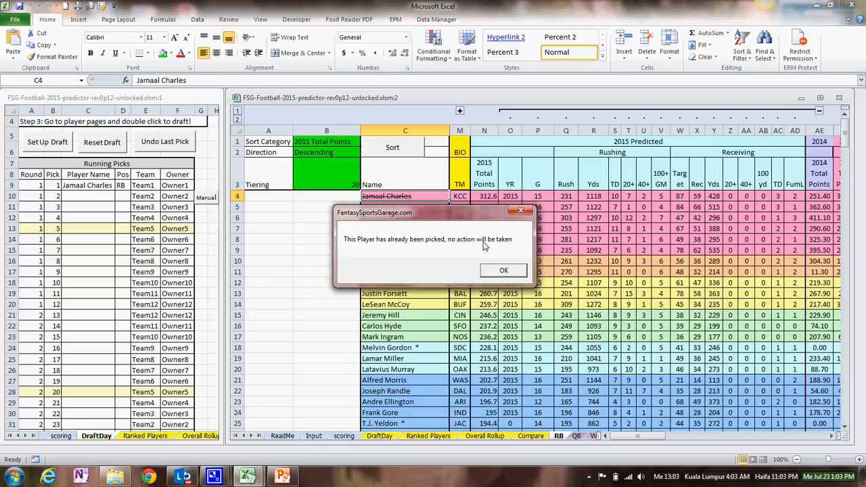
click(499, 270)
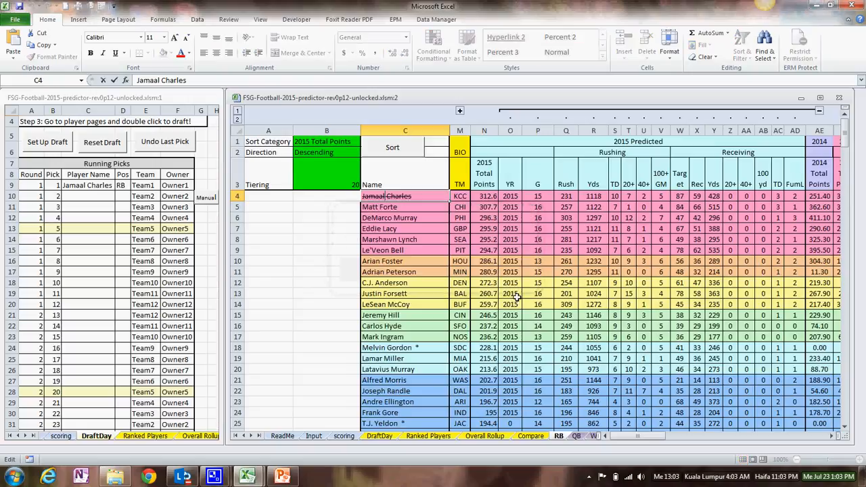
click(381, 437)
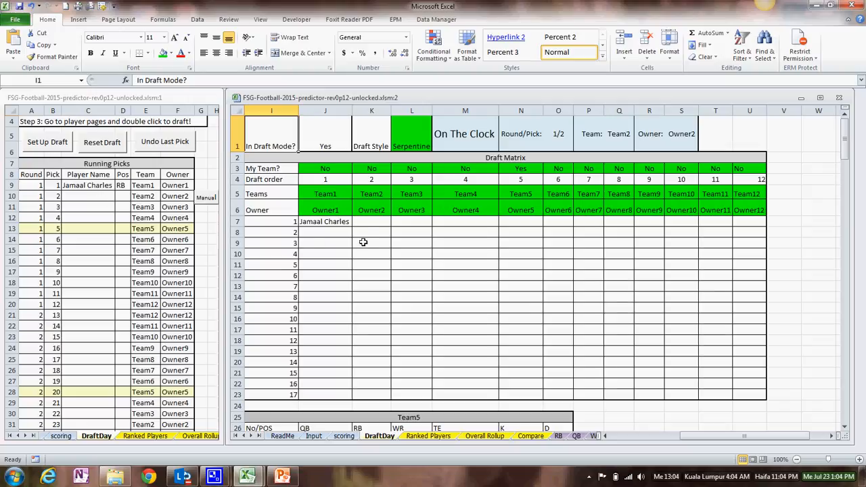
Draft quarterback Andrew Luck from the Overall Rollup sheet as Team2's first-round pick.
click(474, 436)
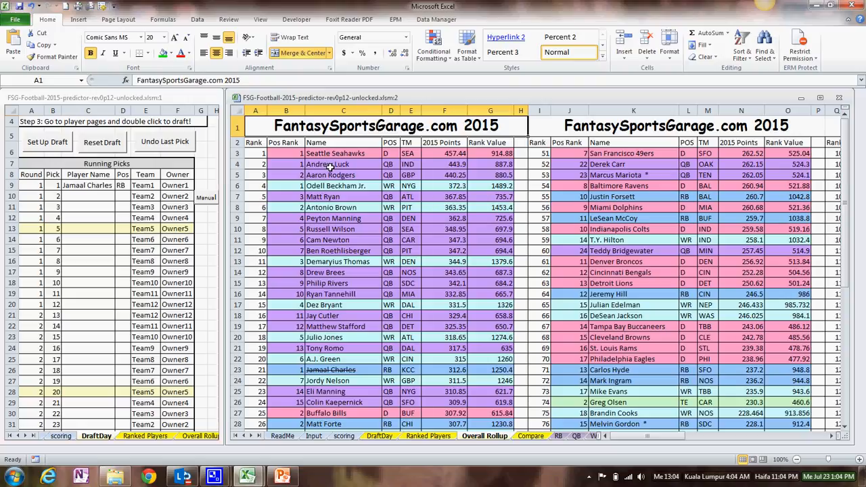
double_click(330, 165)
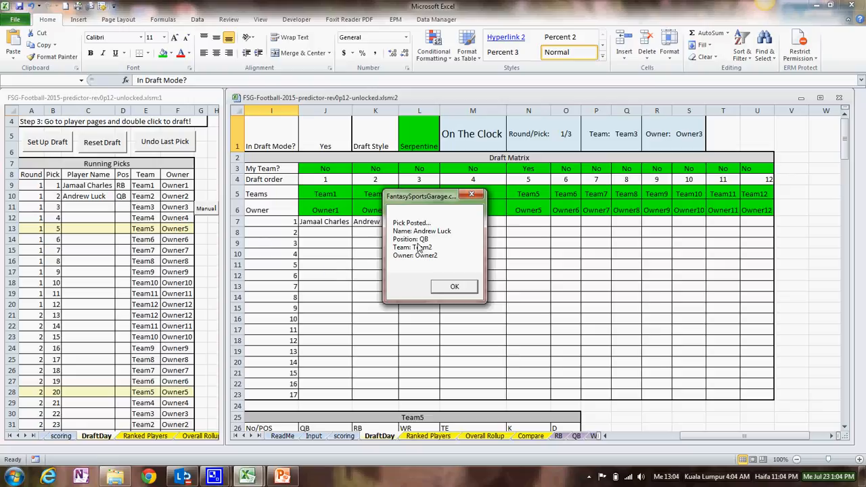
click(449, 287)
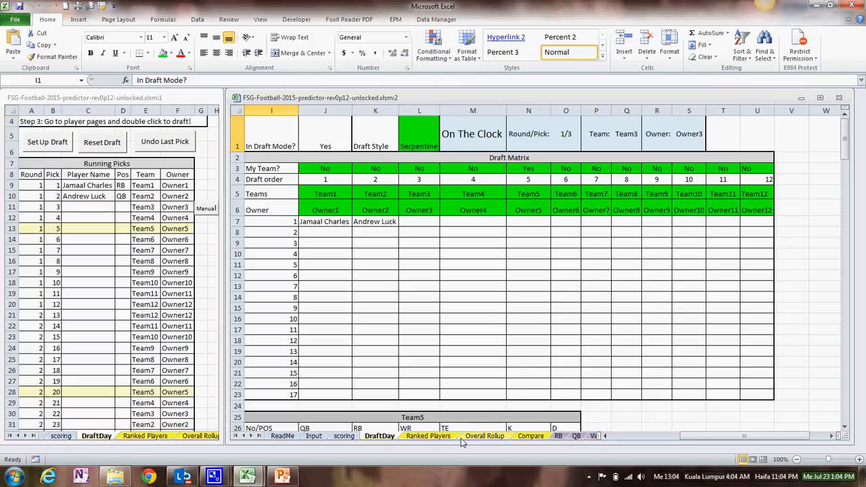
Draft quarterback Aaron Rodgers from the Ranked Players sheet as Team3's first-round pick.
click(427, 436)
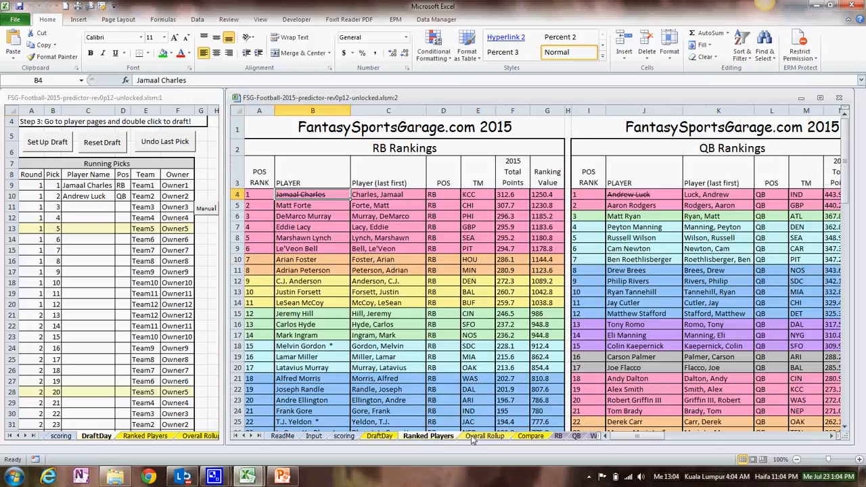
double_click(634, 205)
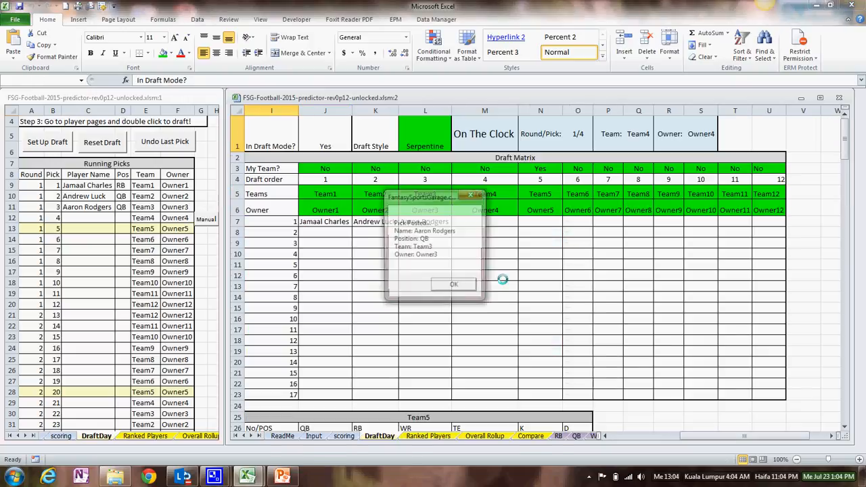
click(453, 287)
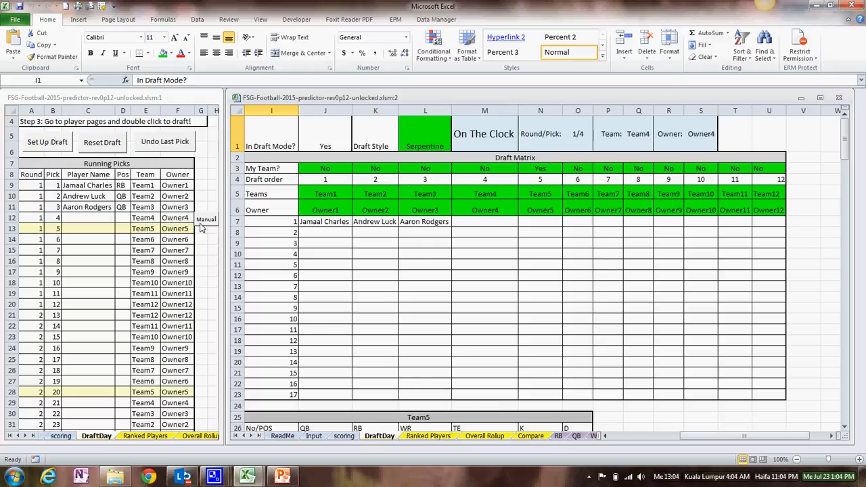
Fill in pick 4 of the Running Picks with position WR and player A.J. Green, and post it as a manual pick.
click(120, 217)
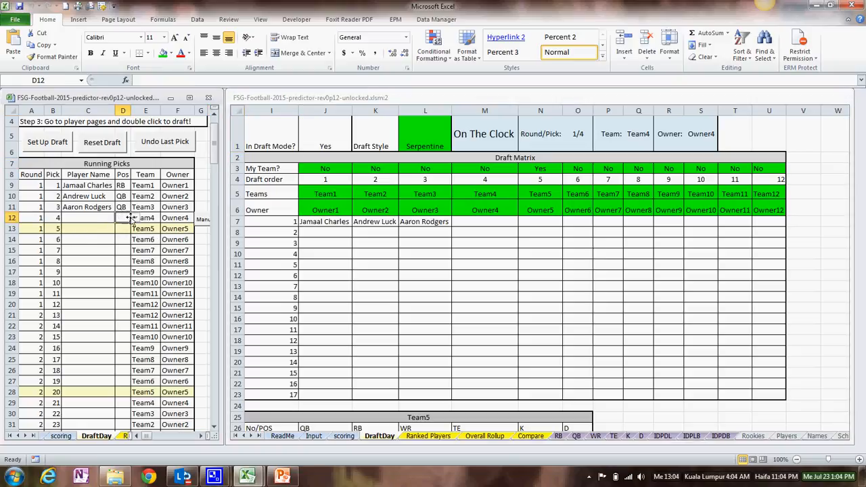
click(135, 218)
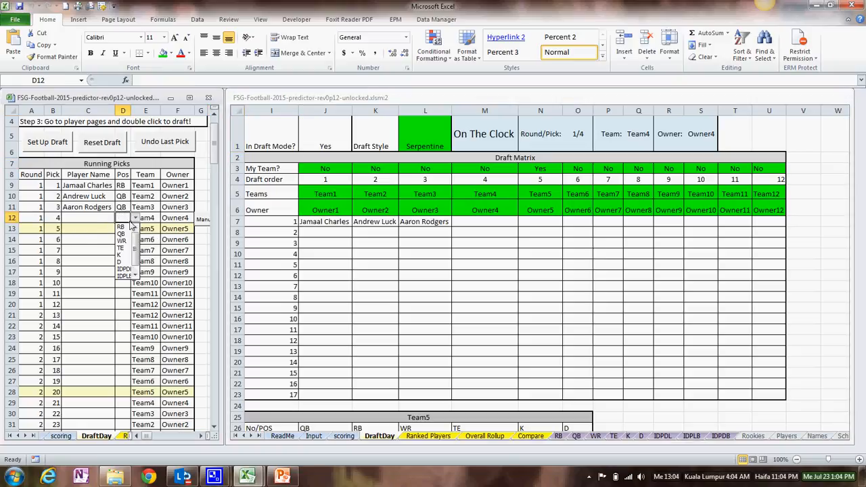
click(122, 241)
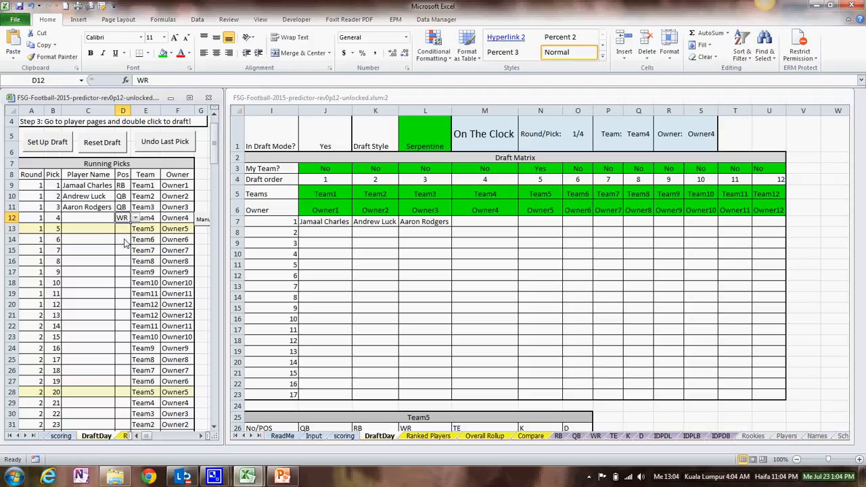
click(86, 218)
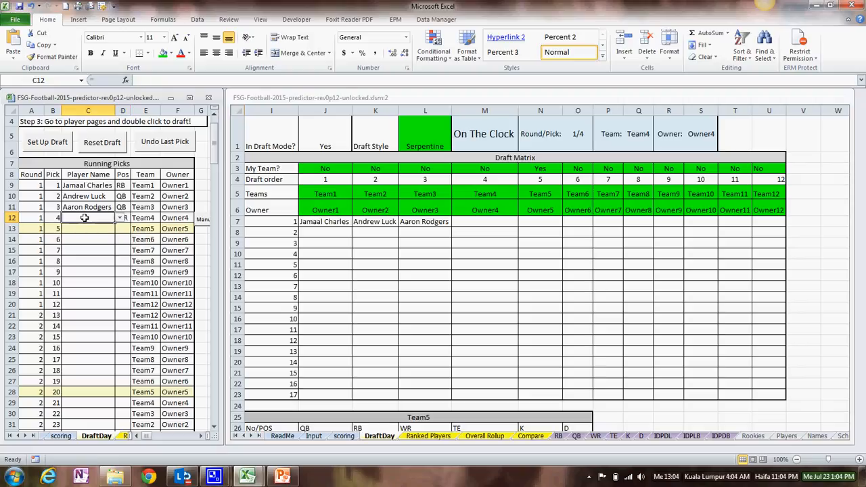
click(119, 218)
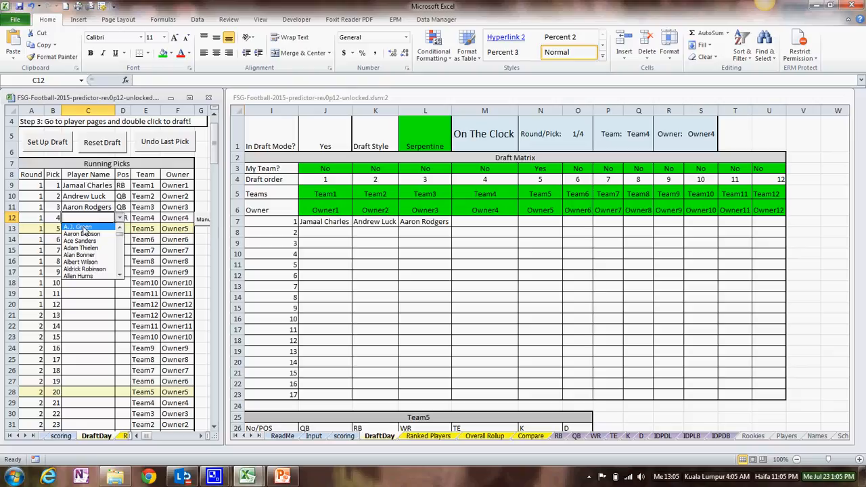
click(84, 228)
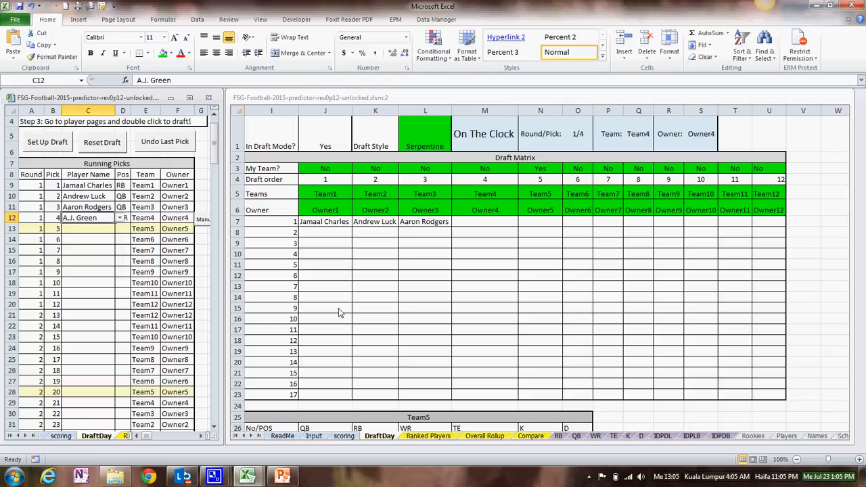
click(202, 222)
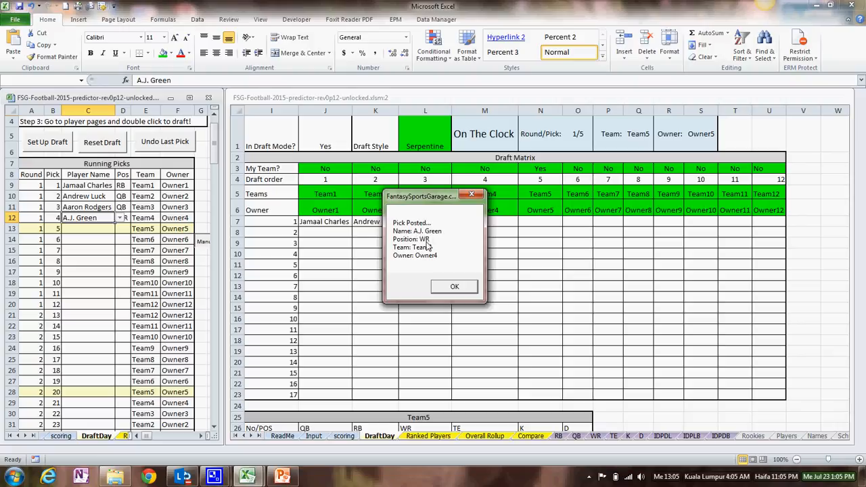
click(452, 286)
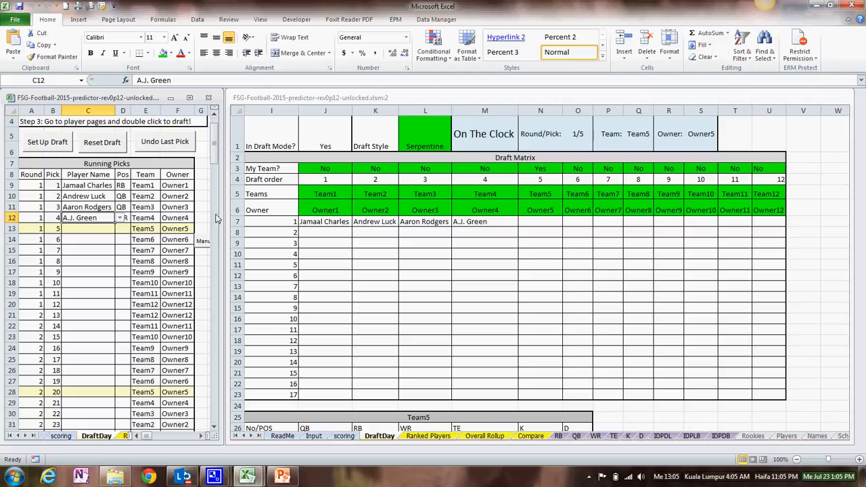
Try to draft A.J. Green again from the WR sheet, then go back to the DraftDay sheet.
click(99, 228)
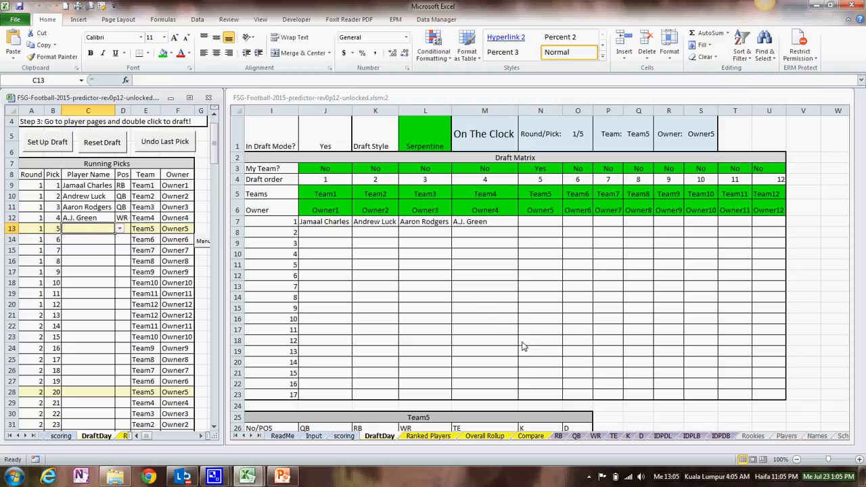
click(595, 437)
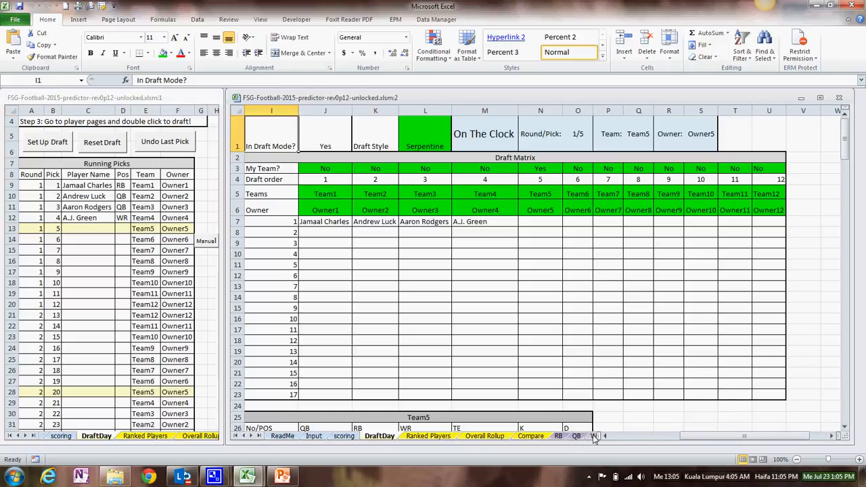
click(594, 437)
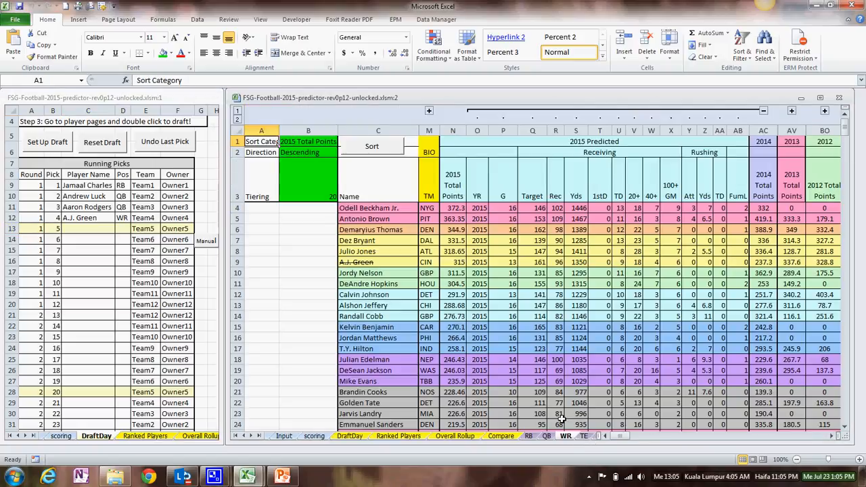
double_click(366, 262)
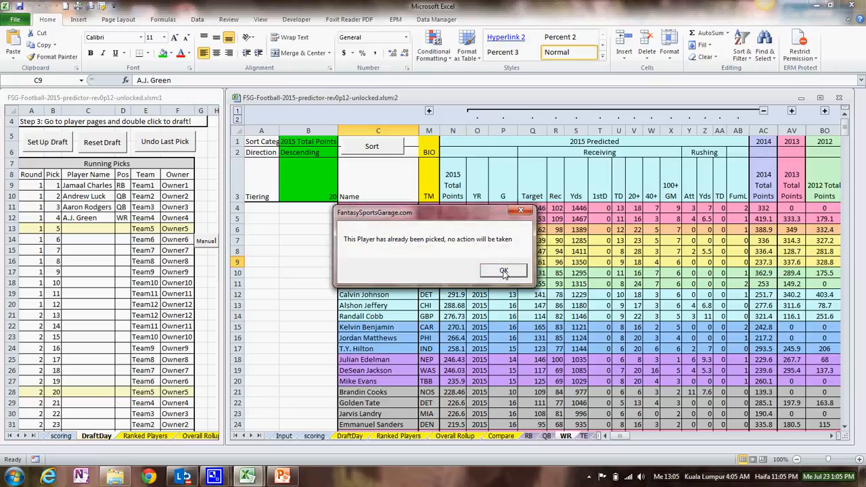
click(503, 271)
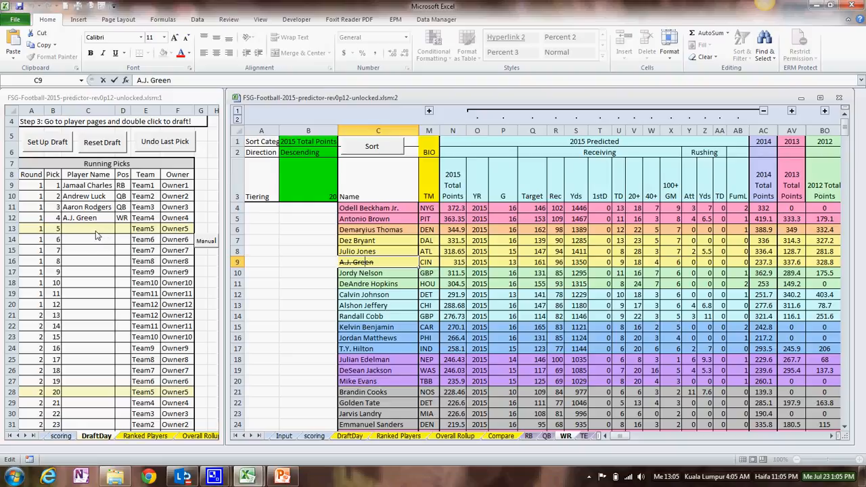
click(352, 436)
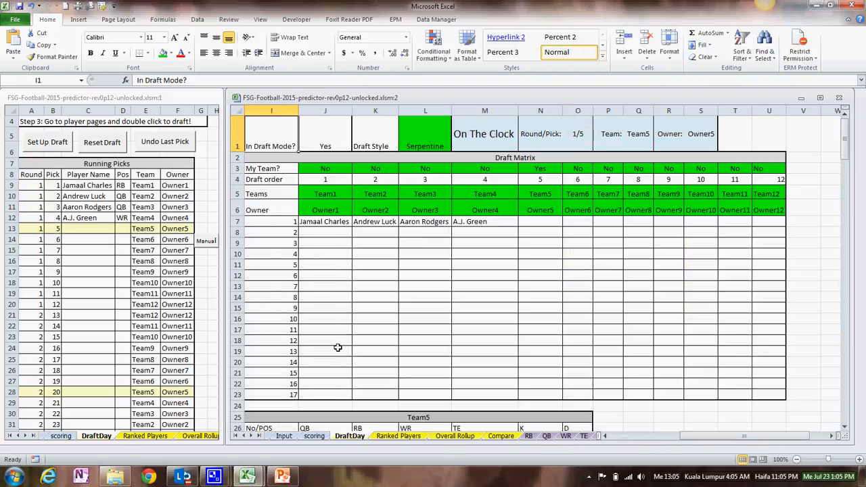
Draft running back Matt Forte from the Ranked Players sheet for Team5 and review the Team5 roster below the draft matrix.
click(398, 437)
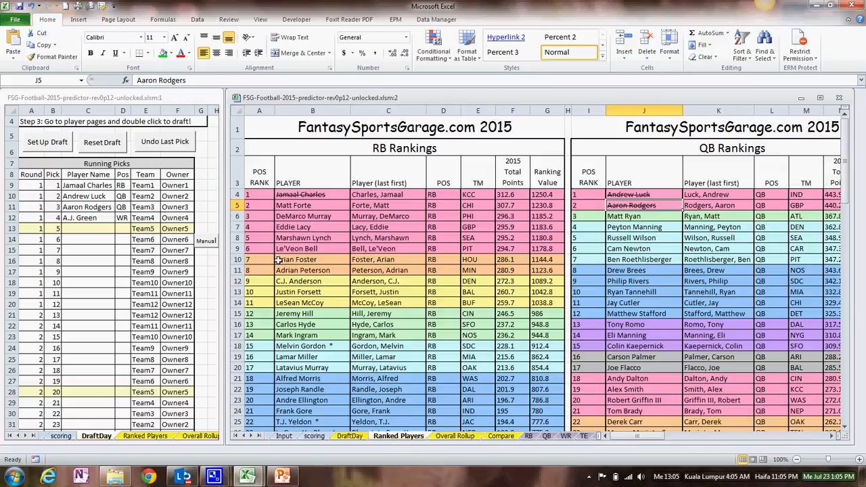
double_click(301, 205)
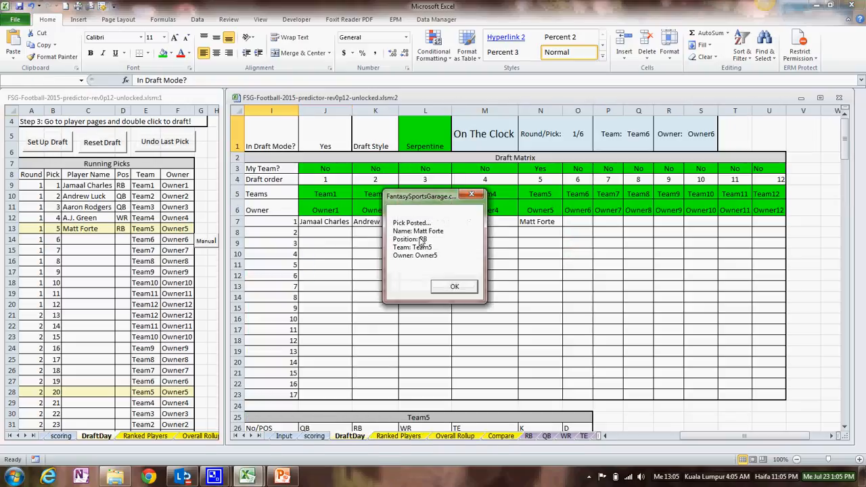
click(454, 287)
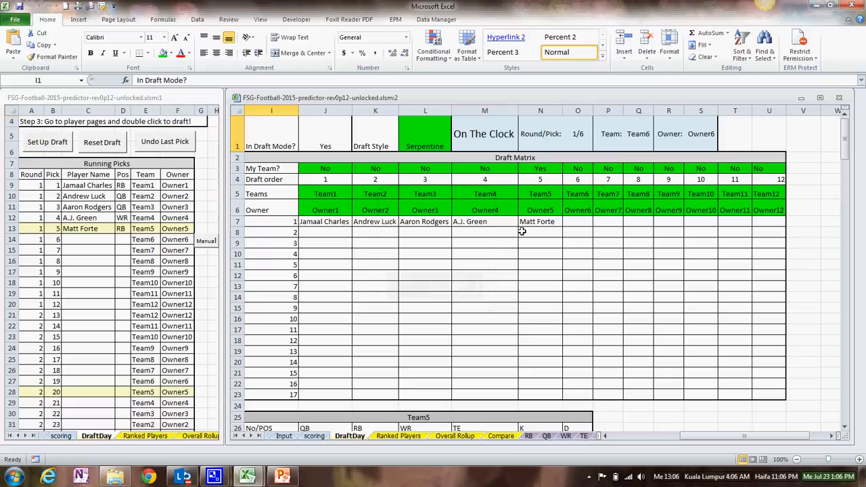
scroll(378, 297, down, 2)
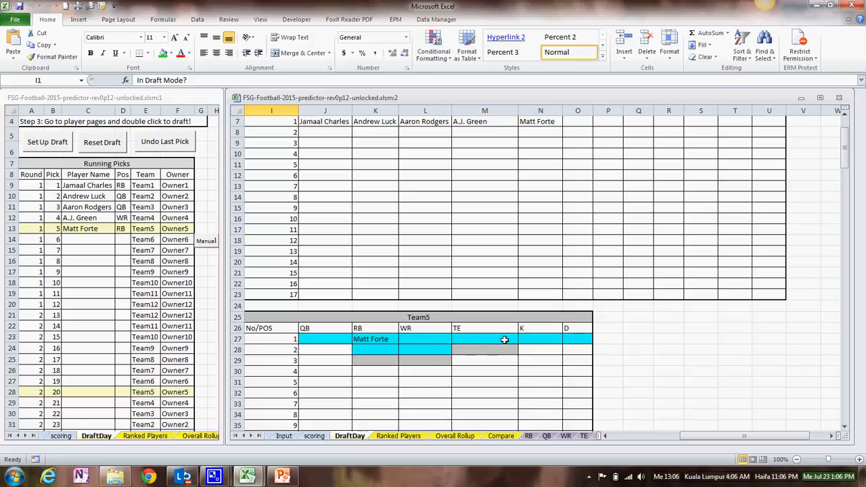
scroll(417, 352, up, 2)
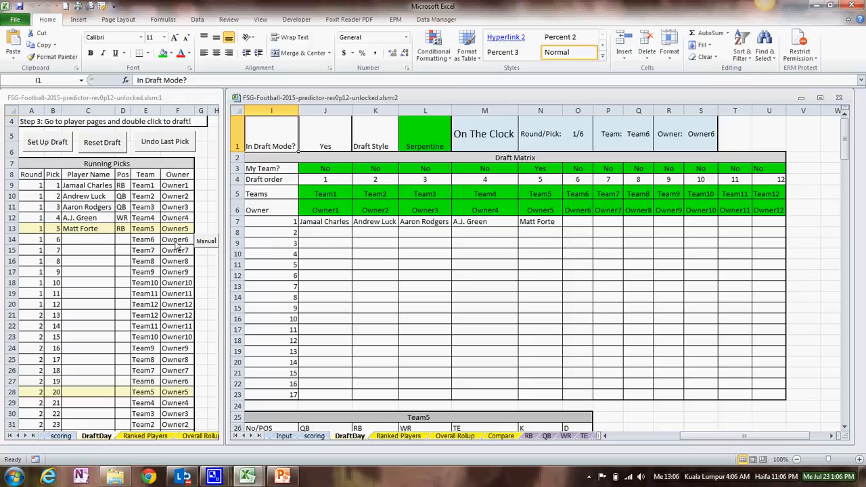
Undo the last two draft picks, Matt Forte for Team5 and A.J. Green for Team4.
click(163, 148)
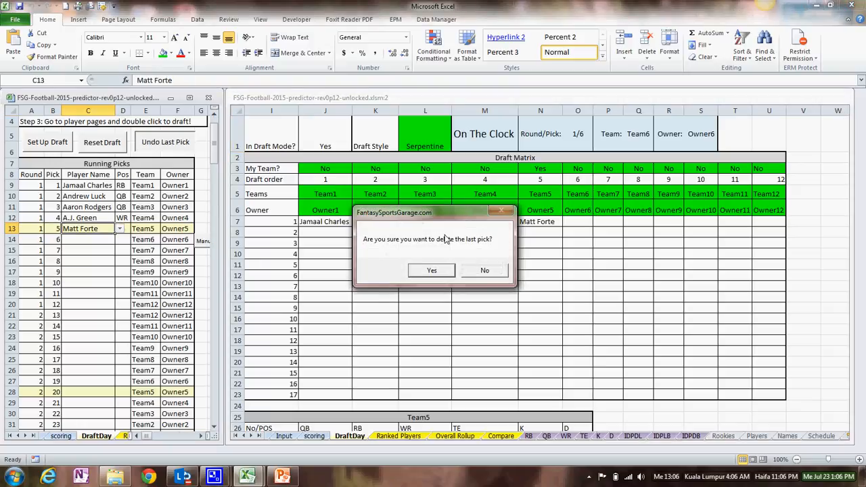
click(431, 271)
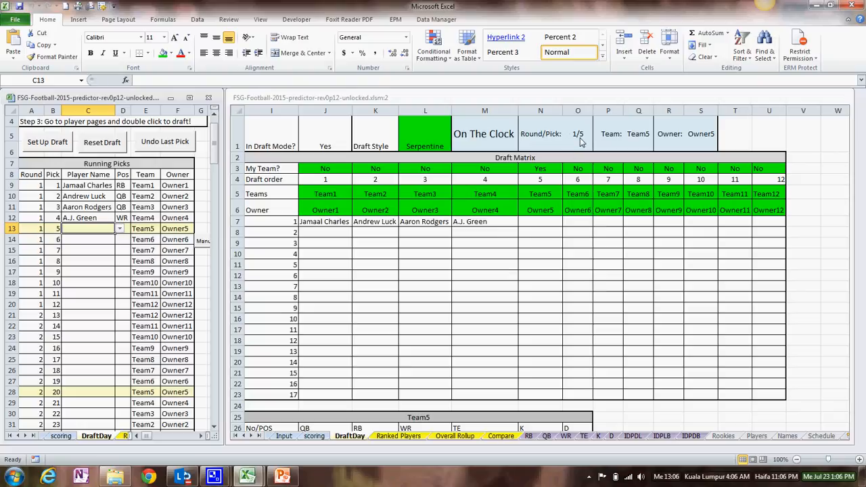
click(166, 142)
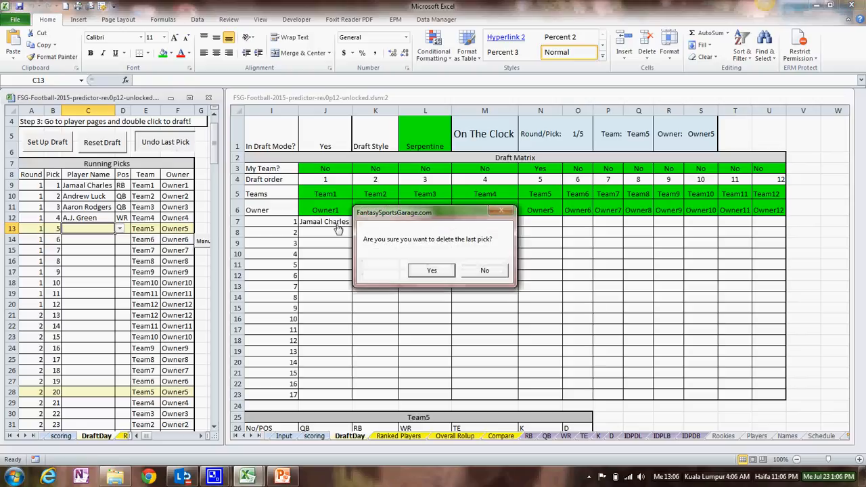
click(431, 271)
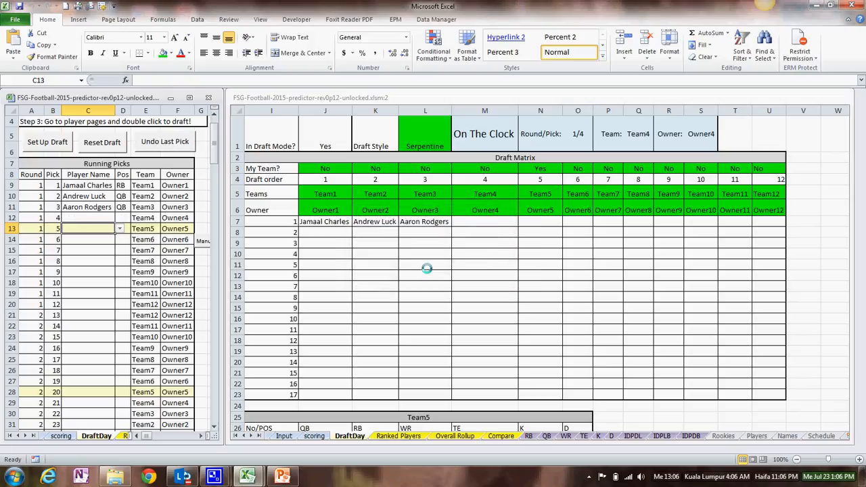
Draft wide receiver A.J. Green from the WR sheet as Team4's first-round pick.
click(567, 438)
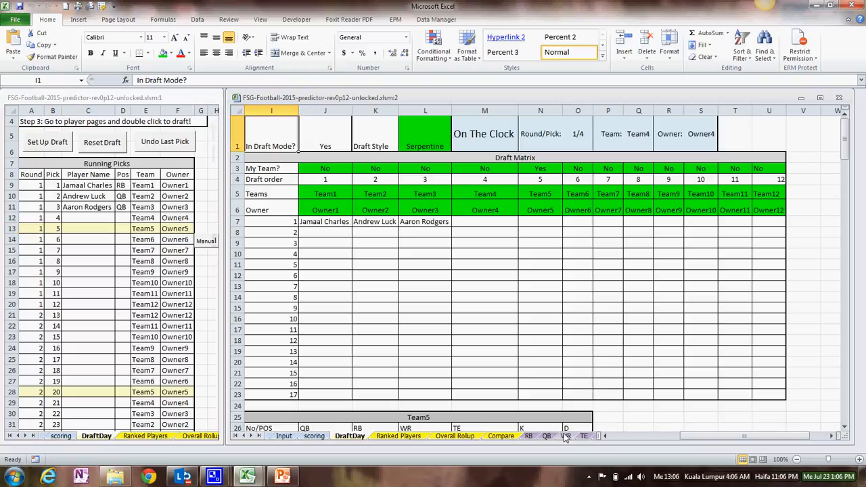
click(566, 439)
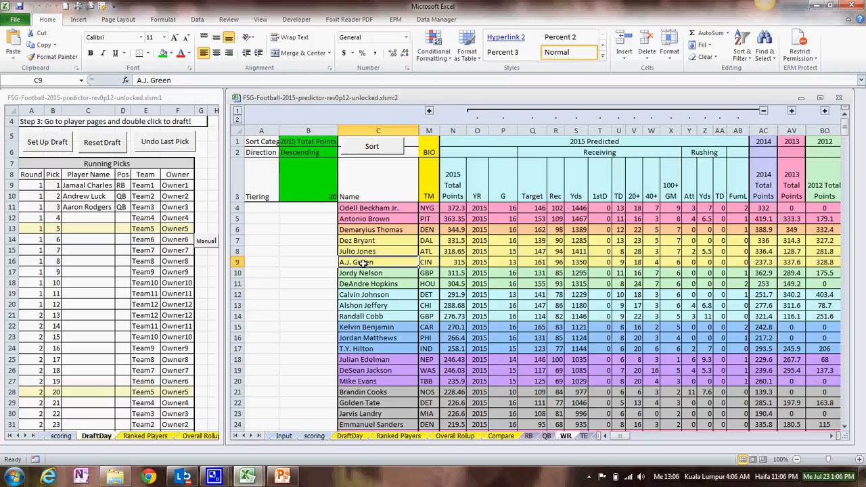
double_click(362, 262)
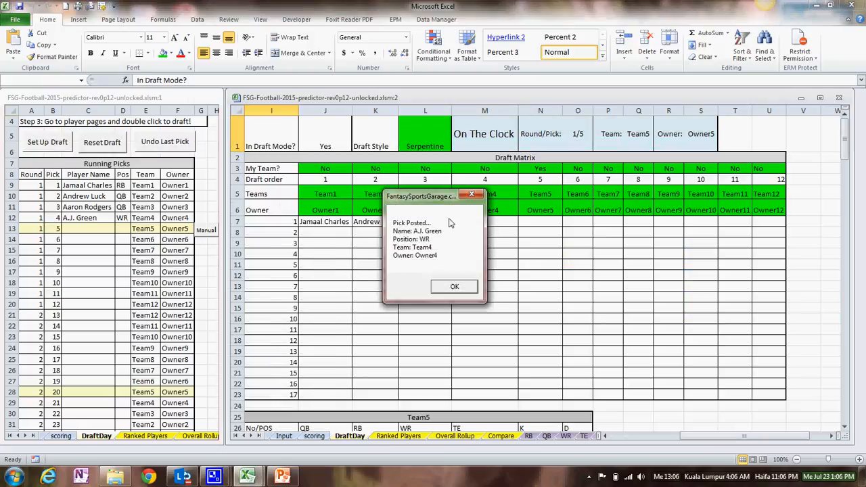
click(450, 287)
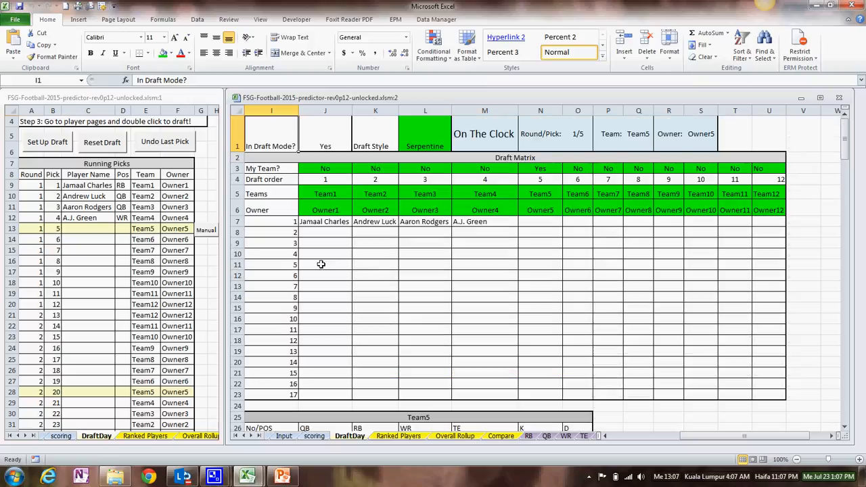
Draft wide receiver Odell Beckham Jr. from the WR sheet for Team5 and review the Team5 roster below the draft matrix.
click(120, 229)
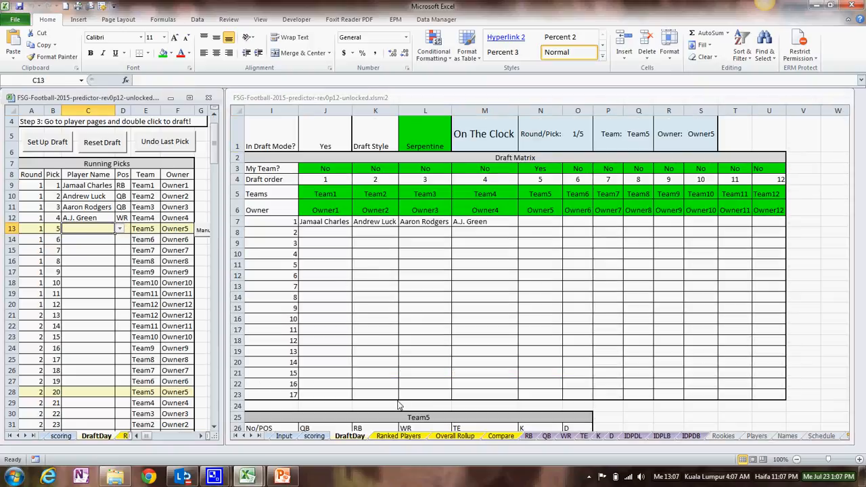
click(400, 439)
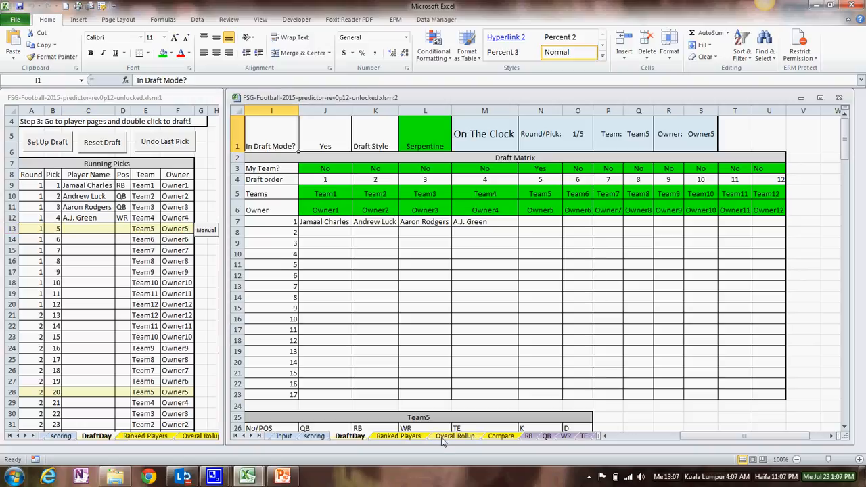
click(443, 437)
click(528, 436)
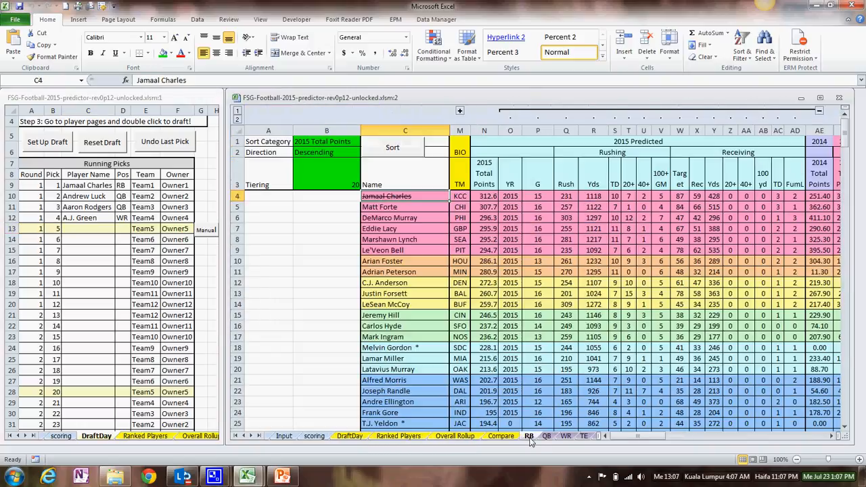
click(547, 437)
click(565, 437)
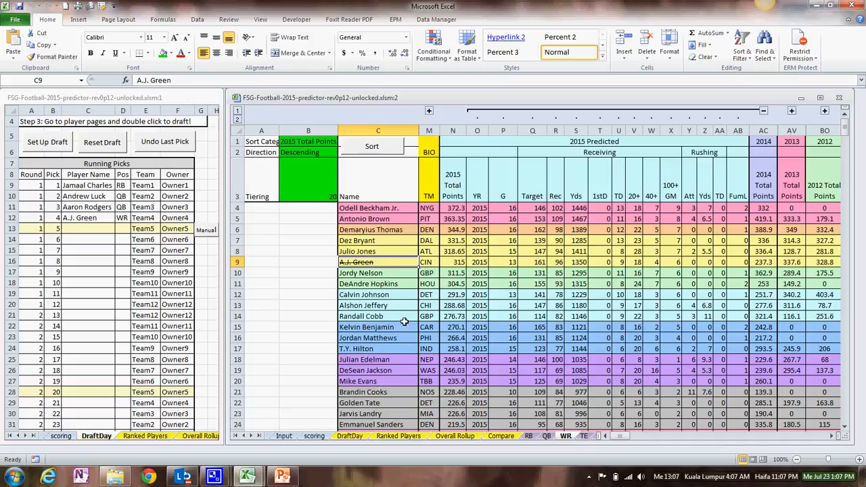
double_click(368, 207)
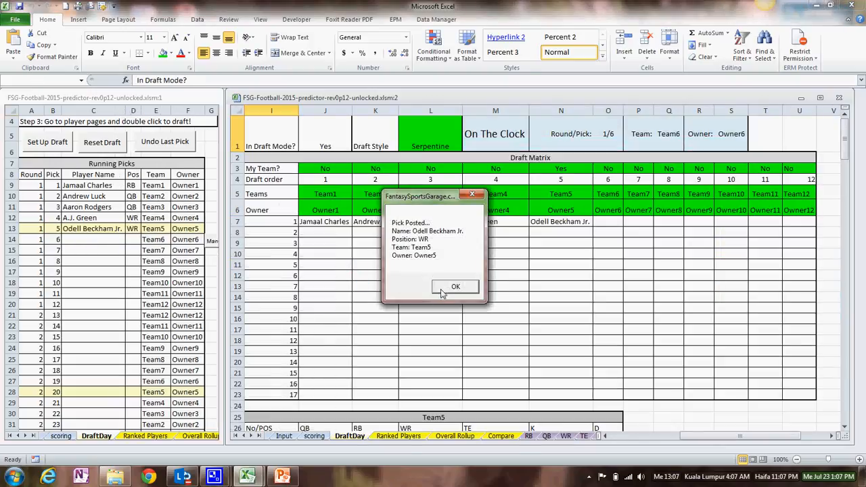
click(441, 291)
scroll(399, 311, down, 2)
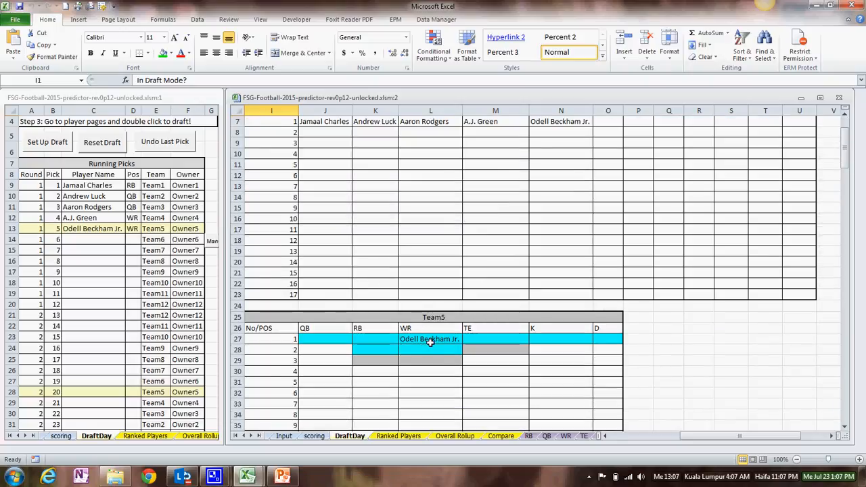
scroll(430, 342, up, 2)
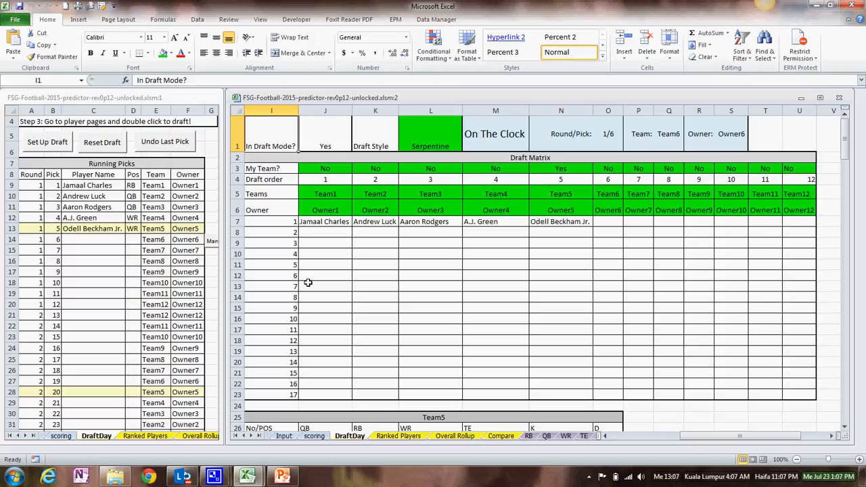